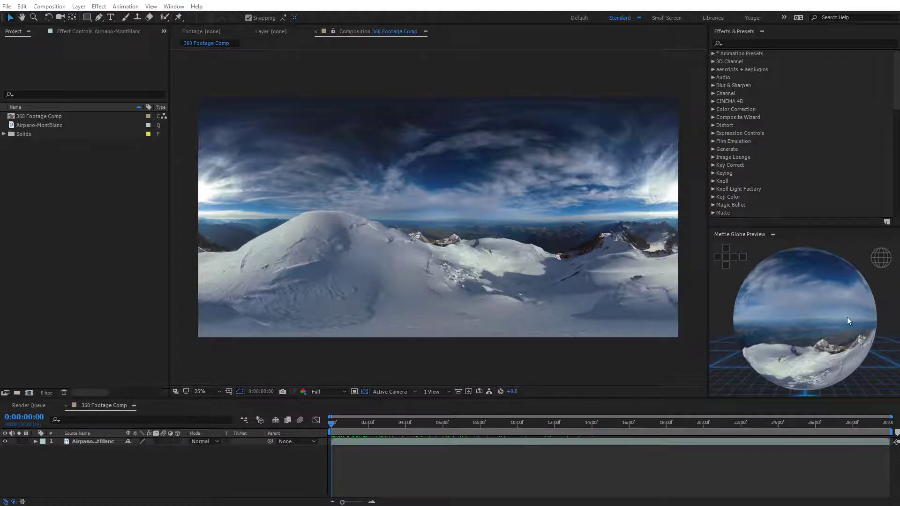
- Orbit the globe preview to inspect the 360 mountain footage from several angles
left_click_drag(847, 317, 819, 283)
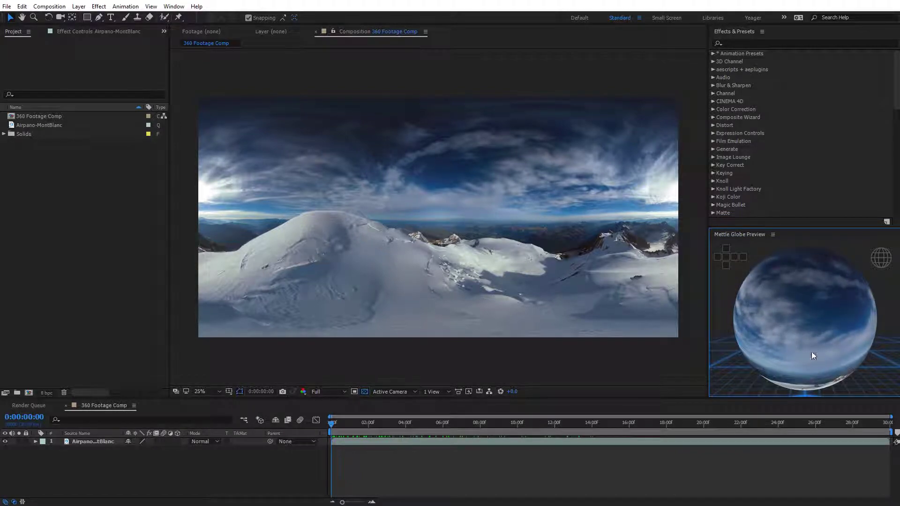
left_click_drag(813, 355, 830, 333)
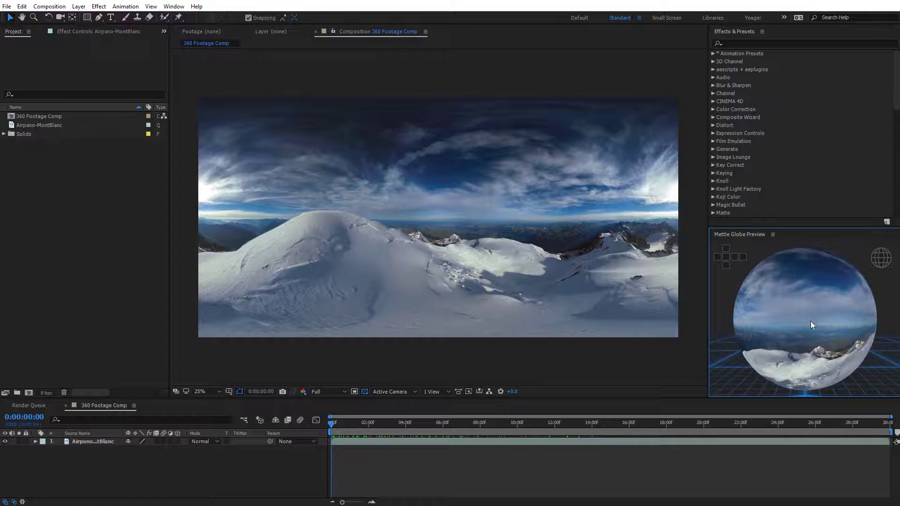
scroll(809, 326, "up", 5)
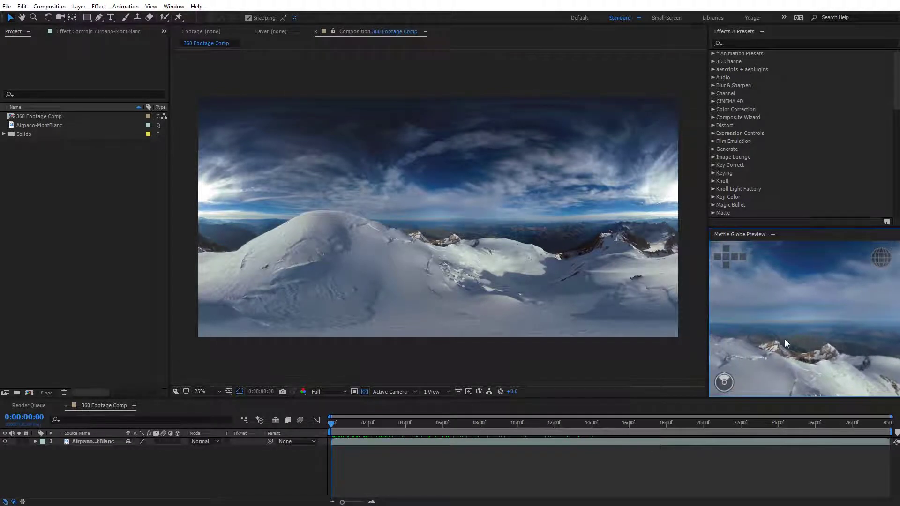
left_click_drag(785, 339, 811, 318)
scroll(811, 318, "down", 4)
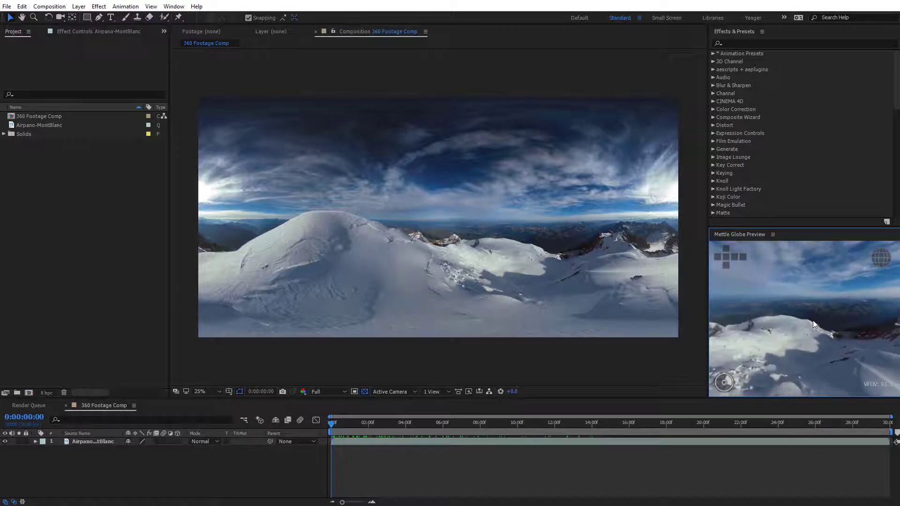
scroll(814, 320, "up", 6)
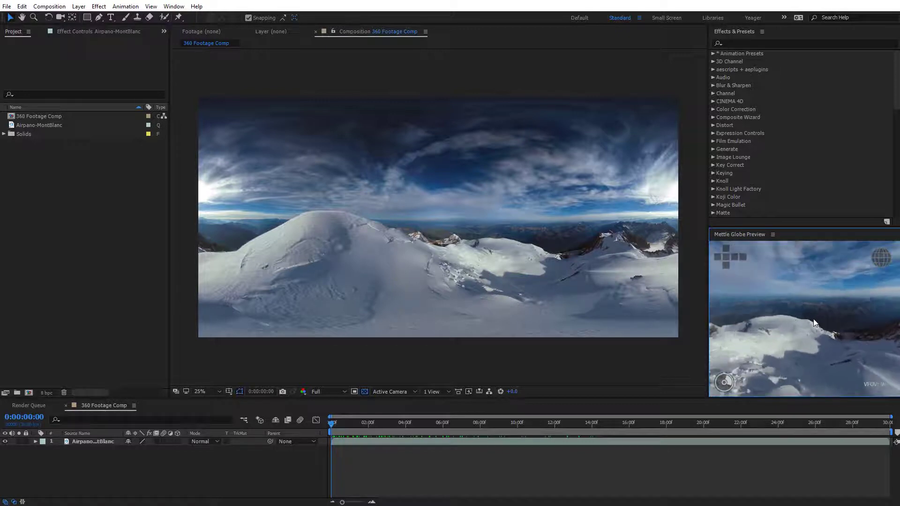
mouse_move(803, 316)
left_mouse_down()
mouse_move(799, 297)
mouse_move(803, 320)
mouse_move(816, 325)
mouse_move(799, 320)
left_mouse_up()
scroll(801, 319, "down", 10)
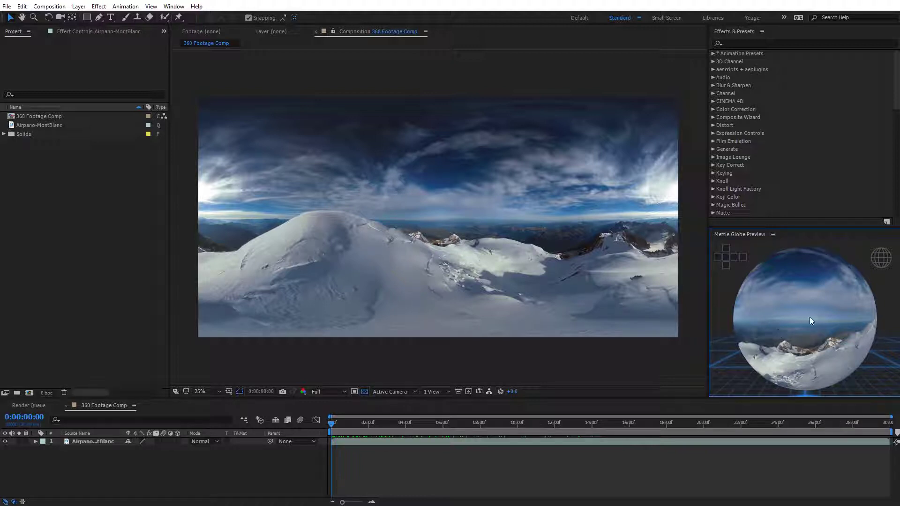
left_click_drag(809, 317, 800, 378)
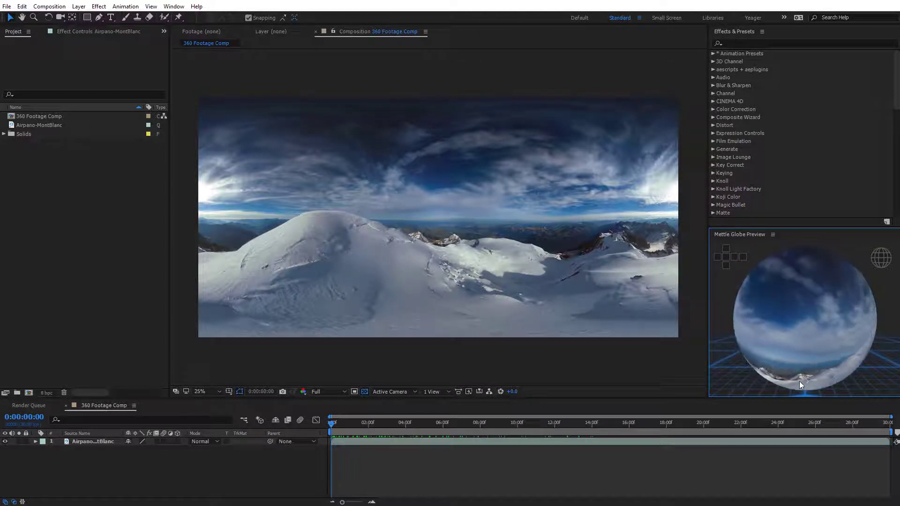
left_click_drag(817, 341, 812, 299)
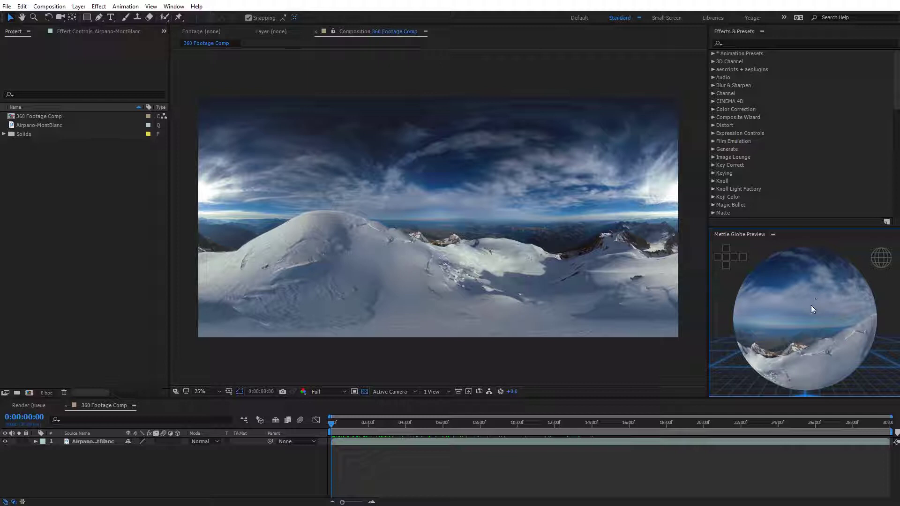
mouse_move(812, 310)
left_mouse_down()
mouse_move(811, 318)
mouse_move(826, 319)
left_mouse_up()
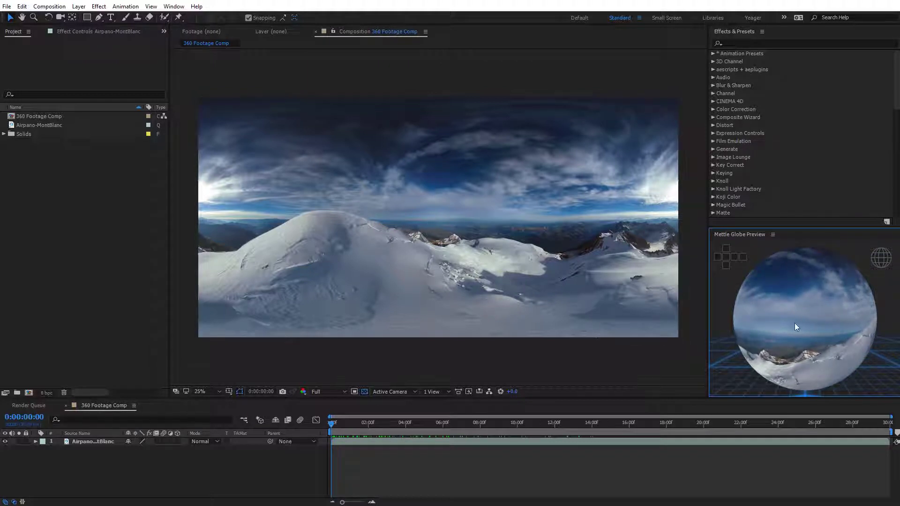
left_click_drag(824, 334, 846, 330)
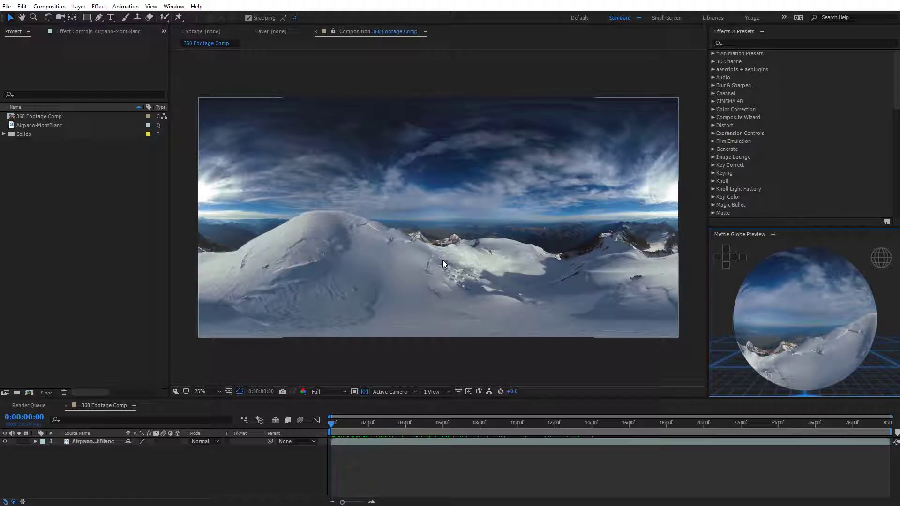
- Search 'vr' in Effects & Presets and apply Mantra VR Mobius Transform to the Airpano-MontBlanc footage
left_click(744, 44)
type("vr")
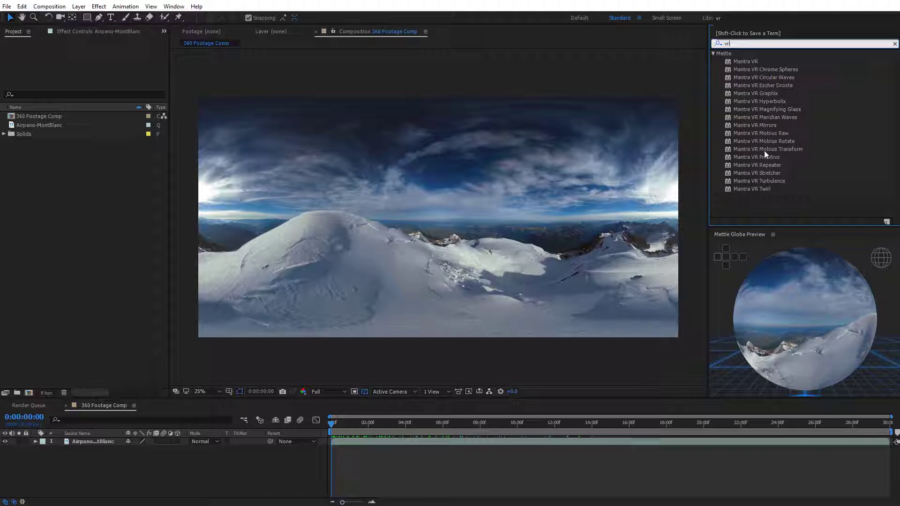
left_click_drag(761, 148, 457, 196)
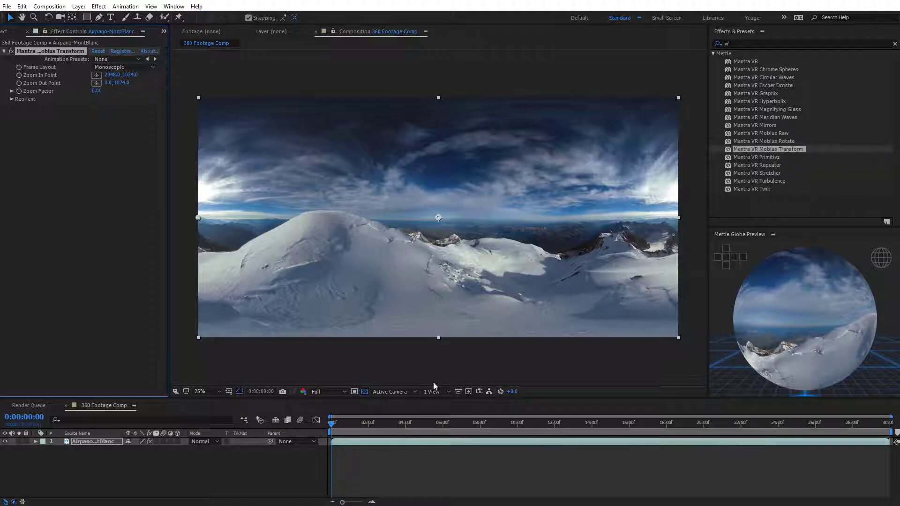
- Apply Time > Freeze Frame to the Airpano-MontBlanc layer, enabling Time Remap from 0:00:00:00
right_click(336, 442)
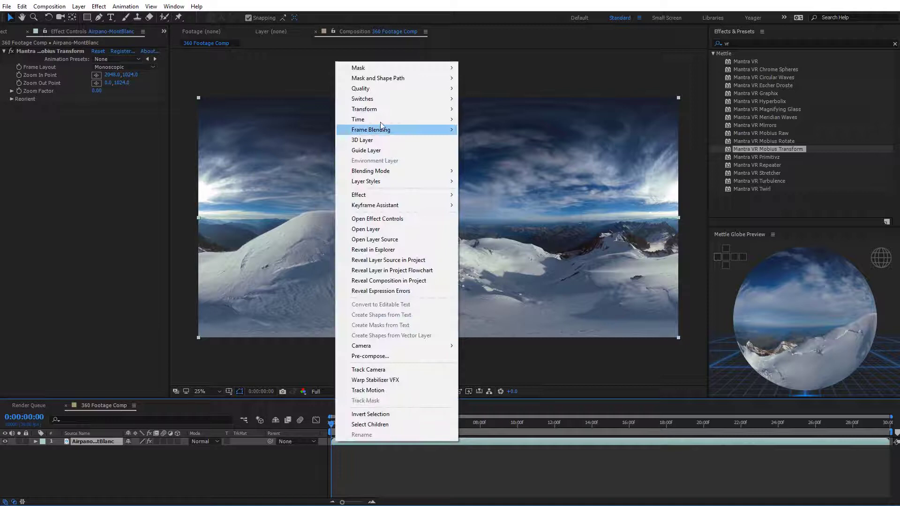
mouse_move(450, 119)
left_click(498, 151)
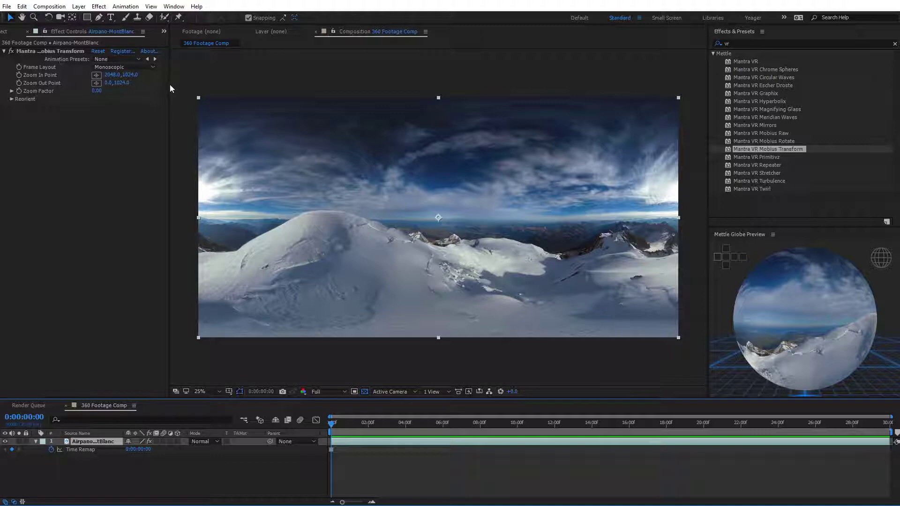
- Widen the Effect Controls panel, try the Zoom In and Zoom Out Point crosshairs, then revert
left_click_drag(169, 84, 183, 84)
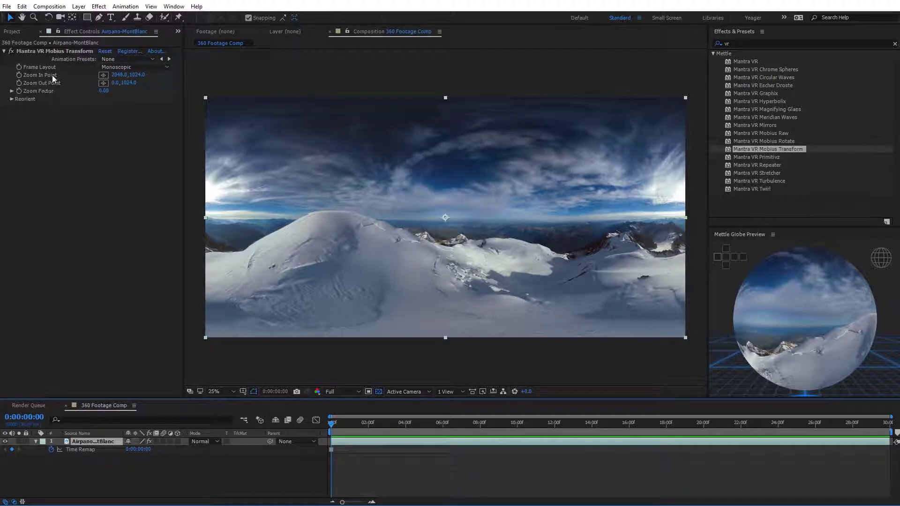
left_click(37, 75)
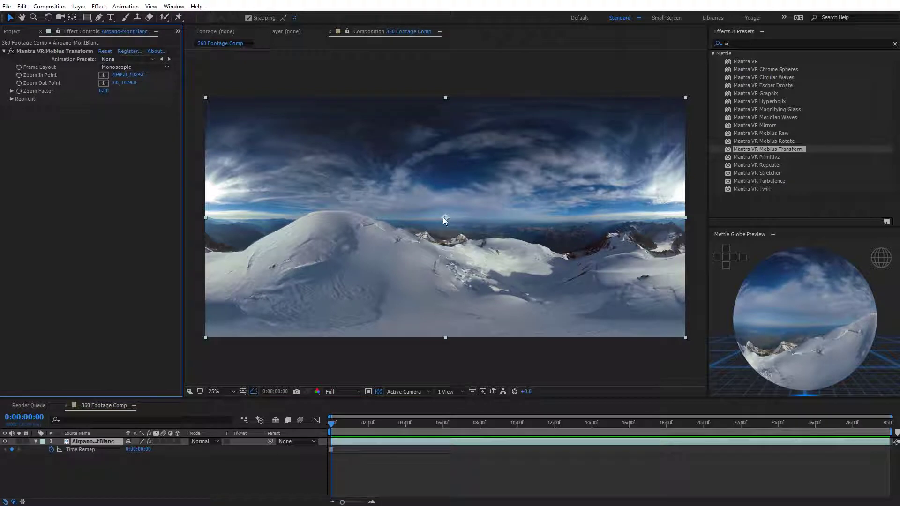
left_click(103, 75)
left_click(103, 83)
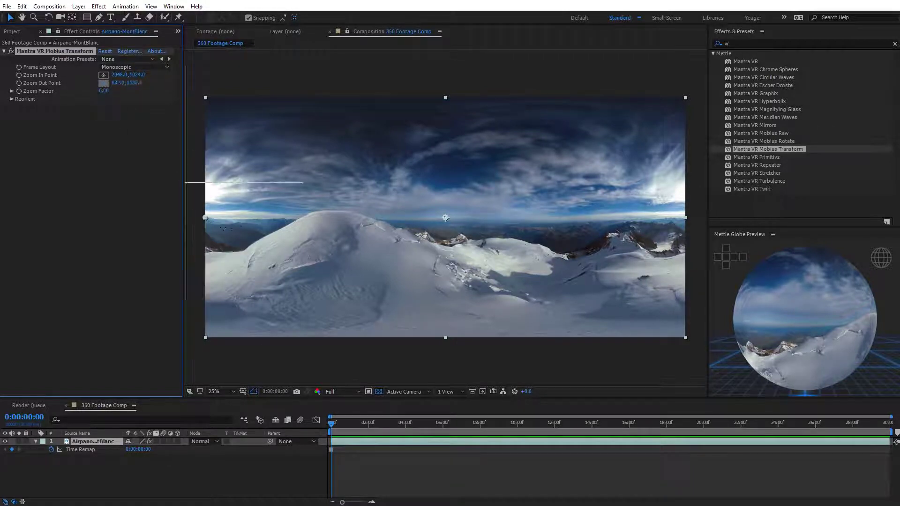
left_click(104, 125)
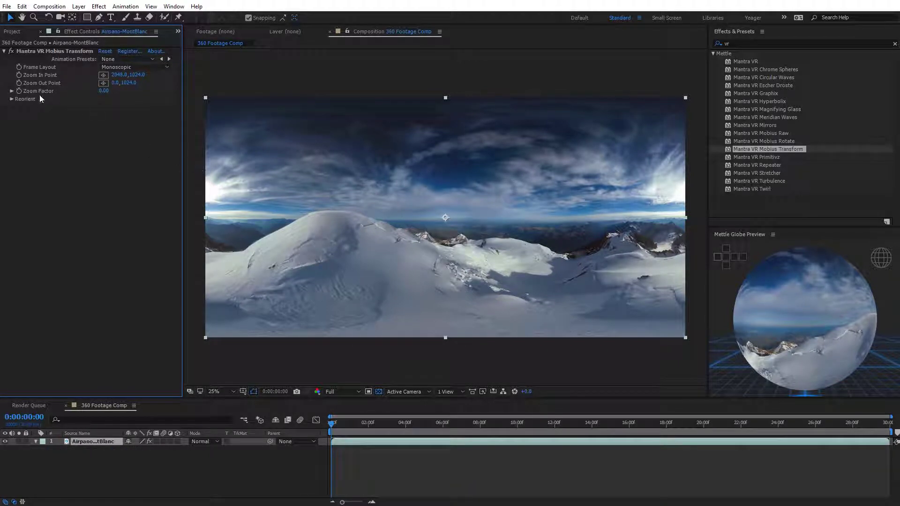
- Scrub Zoom Factor through values like -6, -14 and 57, orbiting the globe preview to inspect the warp
left_click_drag(104, 91, 169, 129)
left_click_drag(833, 331, 801, 323)
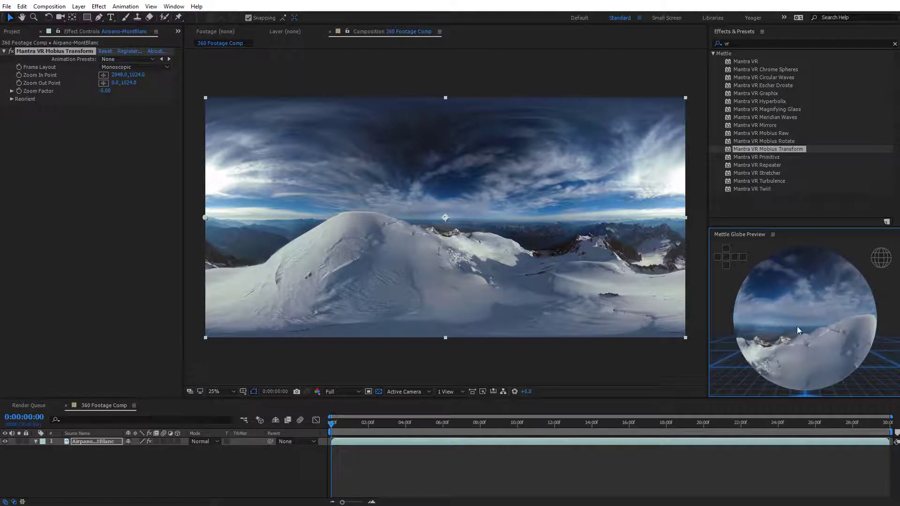
scroll(817, 379, "up", 5)
left_click_drag(817, 378, 776, 341)
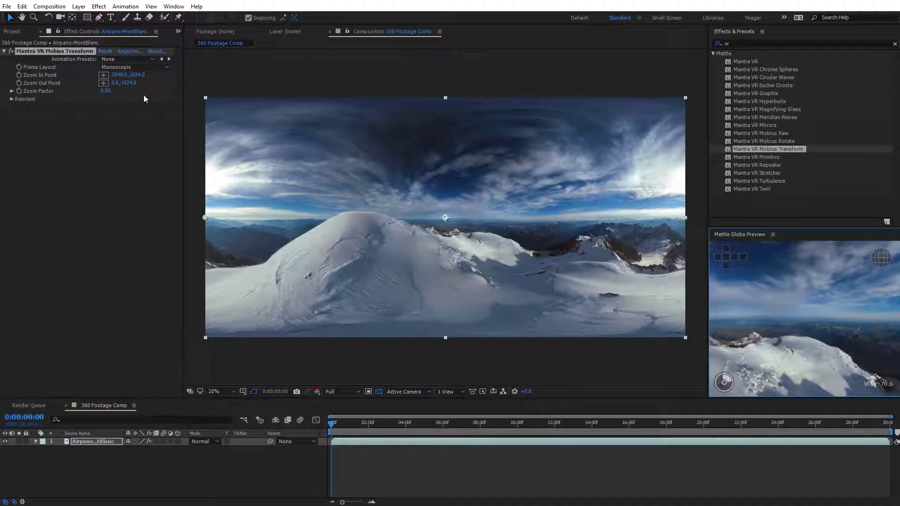
left_click_drag(106, 91, 111, 95)
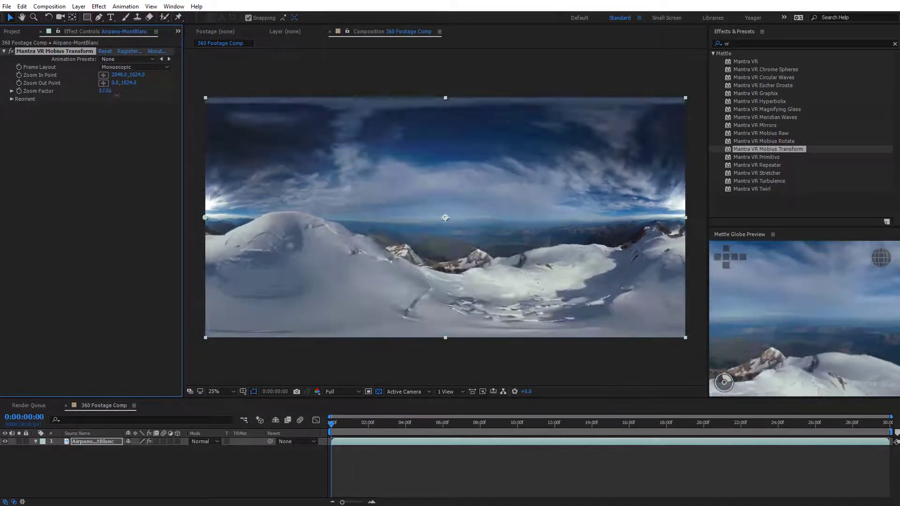
left_click_drag(116, 95, 123, 96)
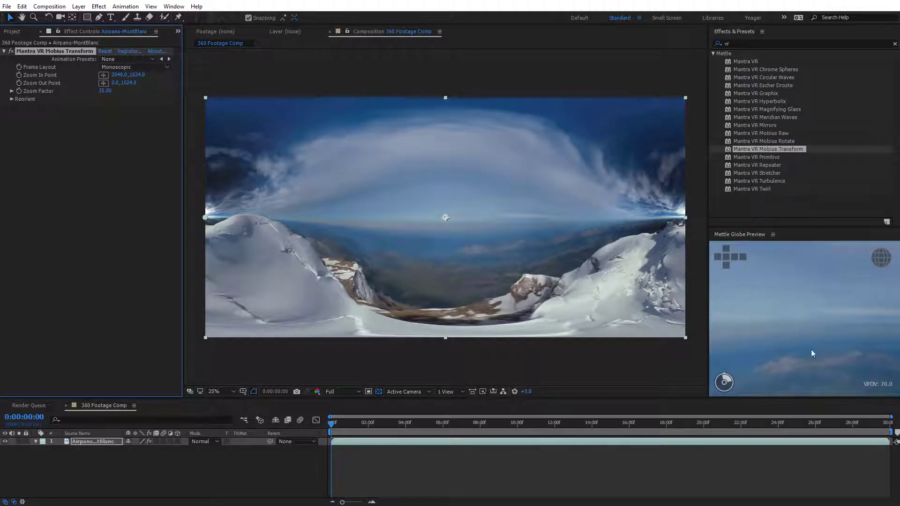
left_click_drag(106, 93, 70, 96)
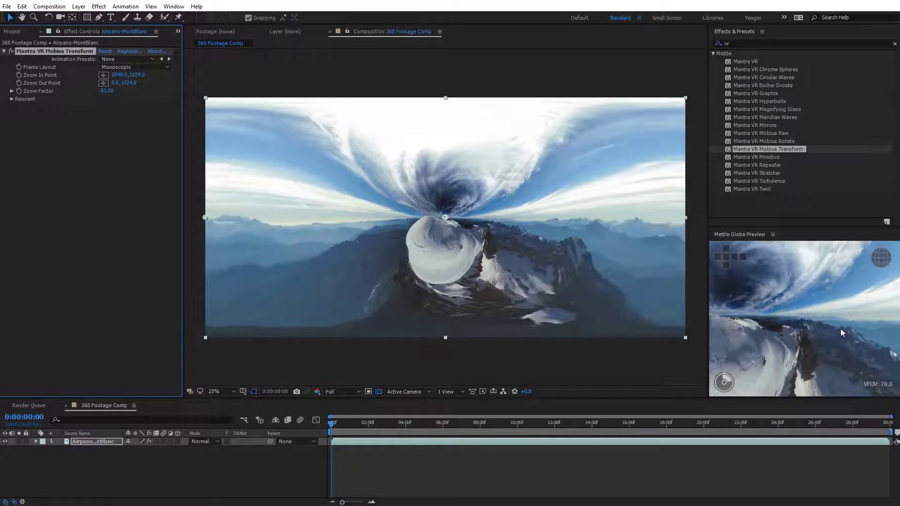
left_click_drag(842, 333, 700, 326)
left_click_drag(841, 320, 710, 325)
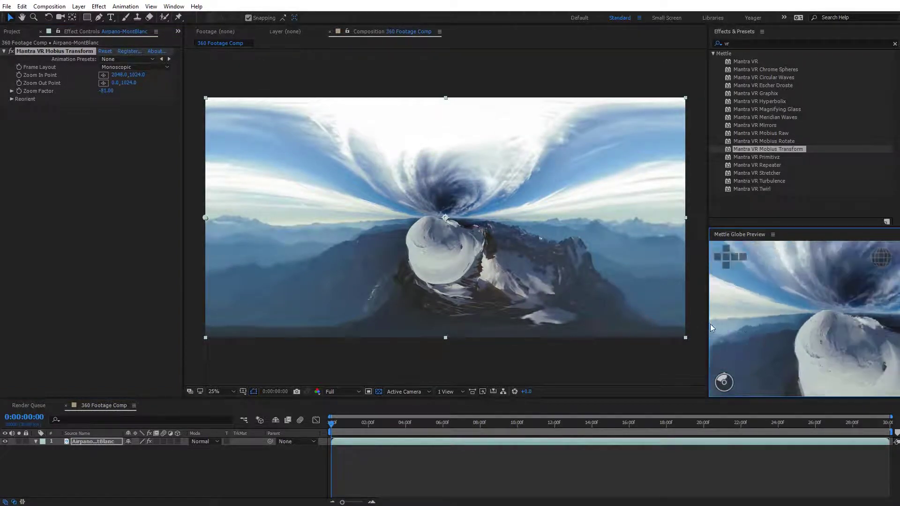
mouse_move(856, 315)
left_mouse_down()
mouse_move(790, 333)
mouse_move(817, 414)
mouse_move(863, 303)
mouse_move(856, 304)
left_mouse_up()
left_click_drag(838, 392, 818, 339)
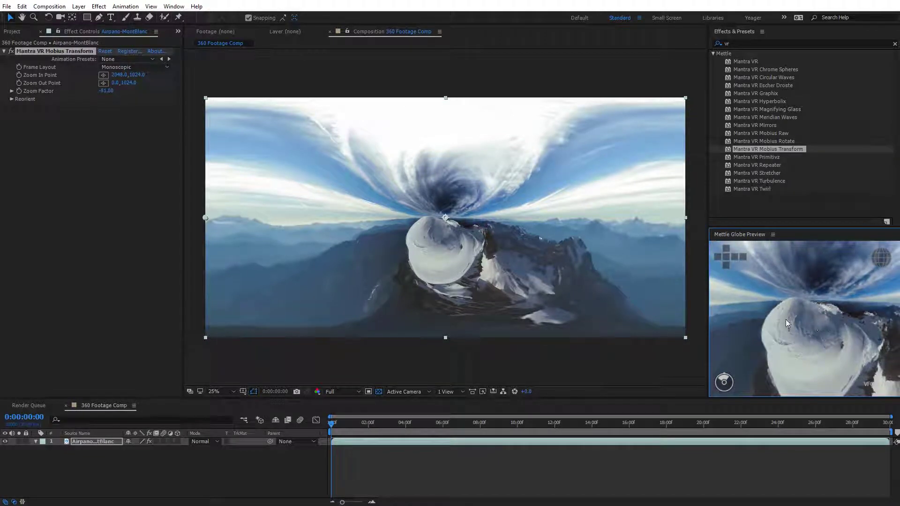
- Enter a Zoom Factor of 0 to restore the undistorted panorama
left_click(107, 91)
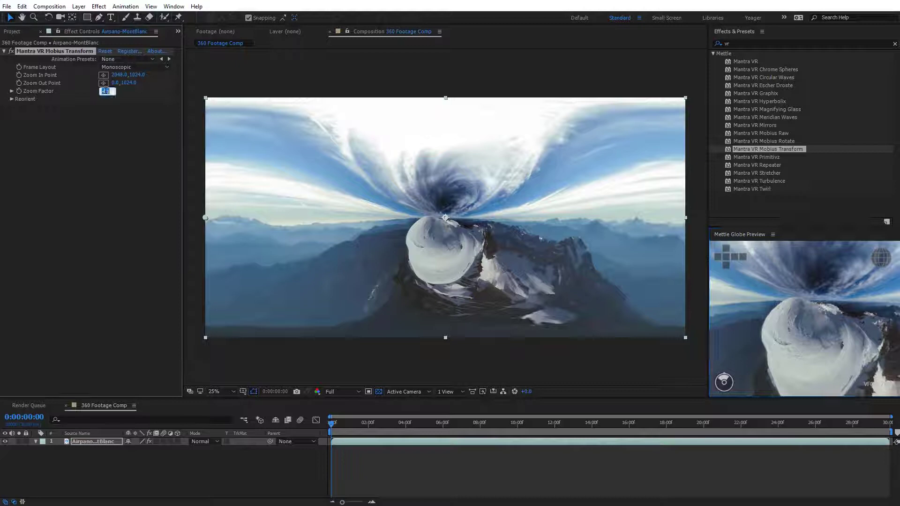
type("0")
key("Return")
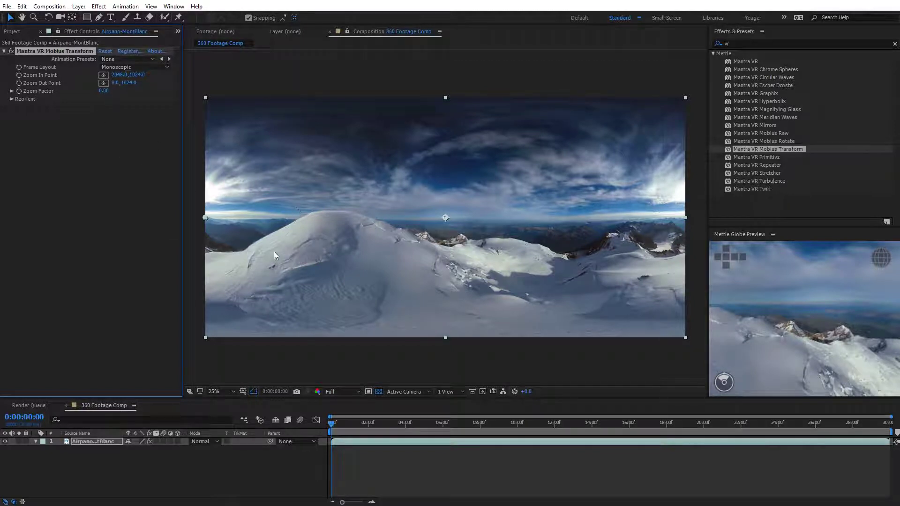
- Keyframe Zoom Factor at -4 at 0:00 and at 4 at eight seconds
left_click(103, 92)
type("-4")
key("Return")
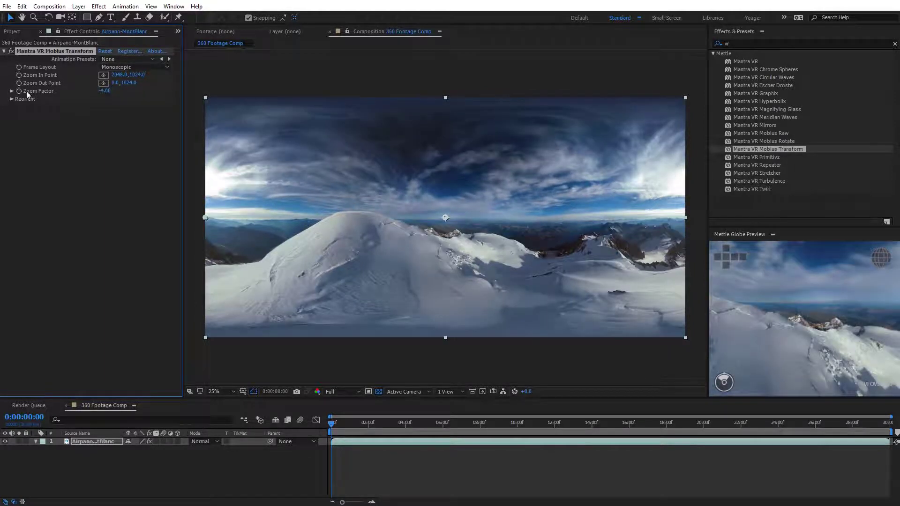
left_click_drag(338, 436, 480, 448)
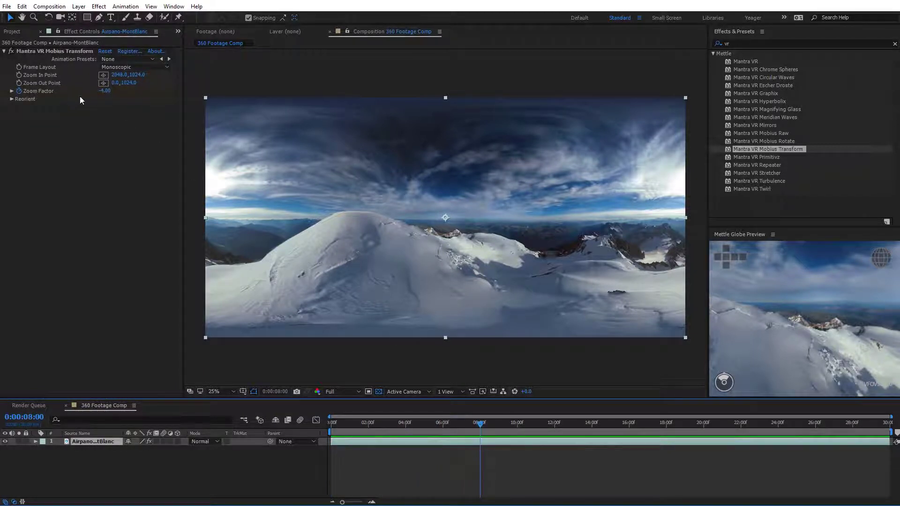
left_click(104, 92)
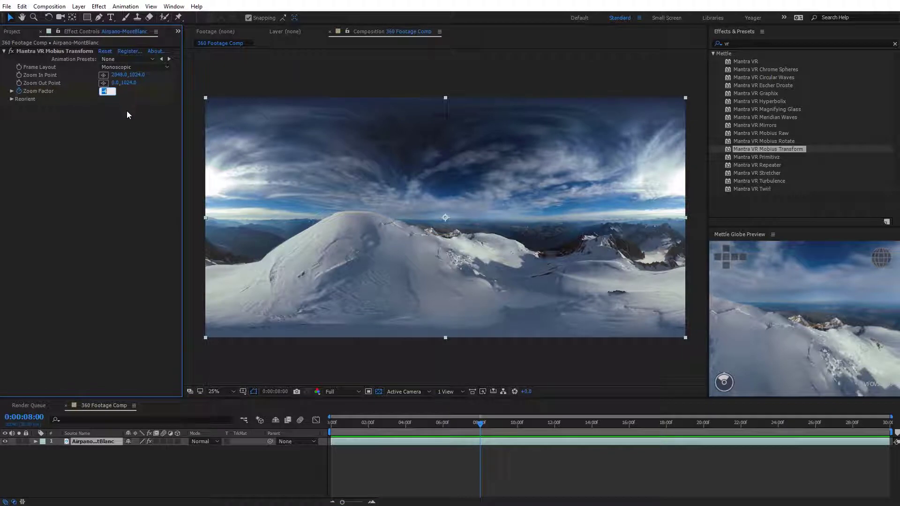
key("Return")
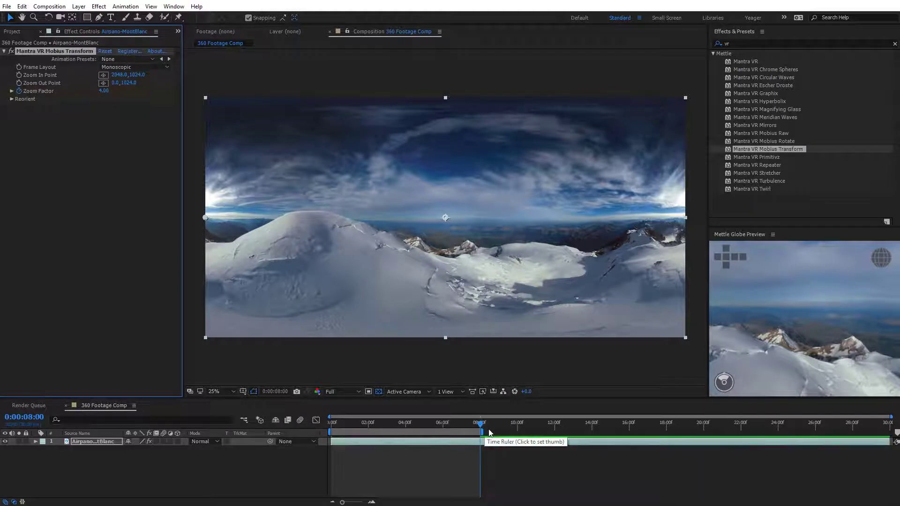
- Preview the dolly move, then scrub from the first frame to 8 s and back to about 5.5 s
key("space")
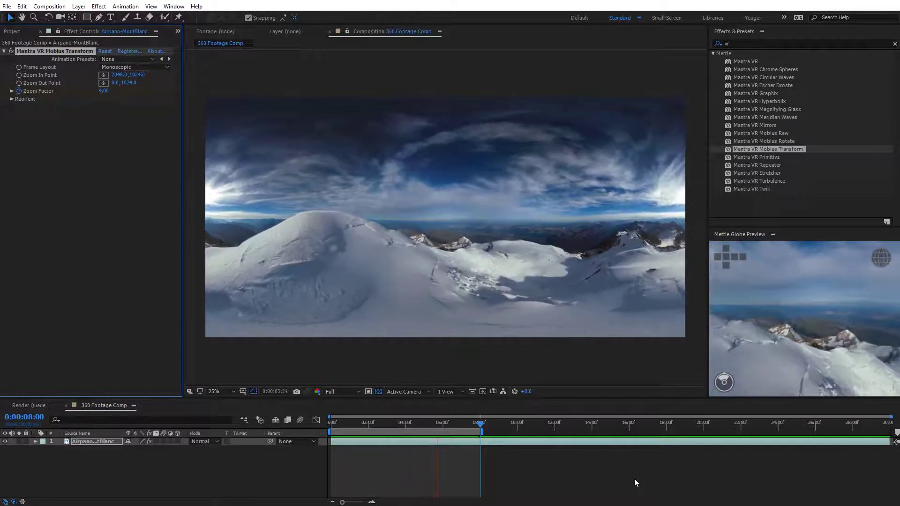
key("space")
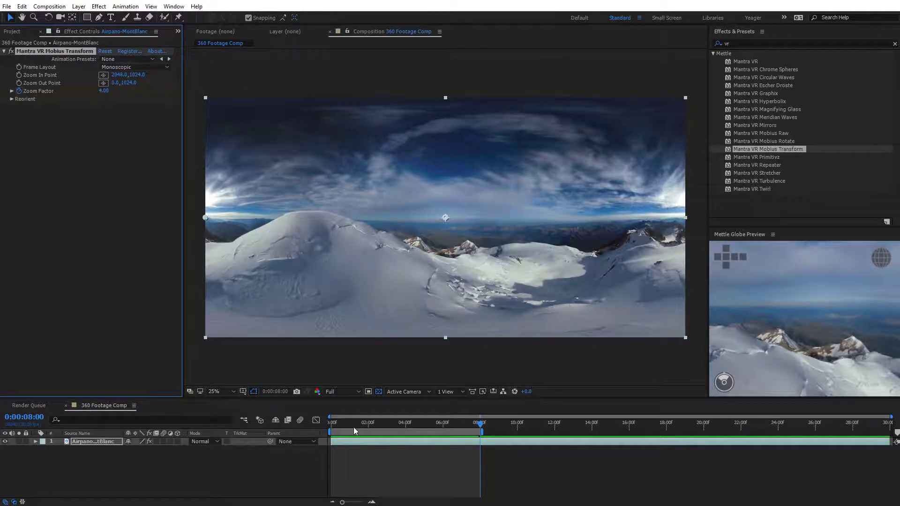
left_click(337, 425)
left_click(332, 426)
left_click(103, 90)
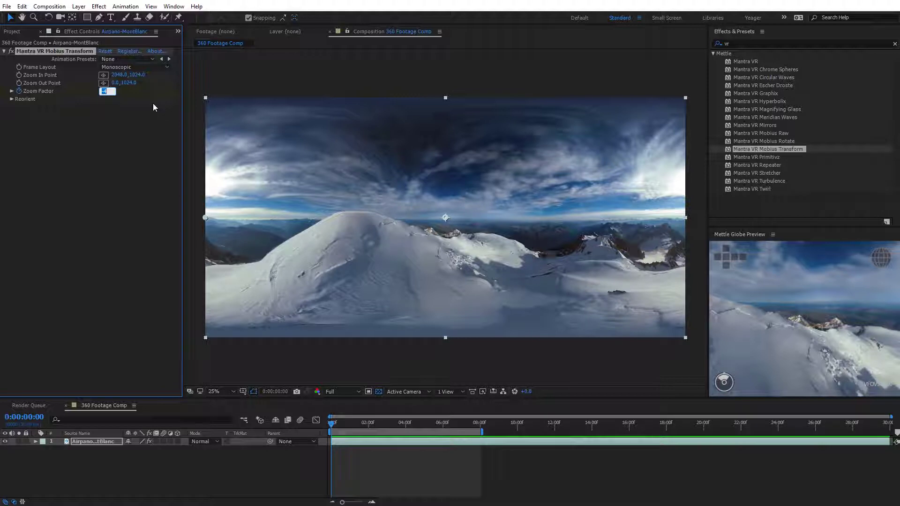
left_click_drag(458, 422, 481, 422)
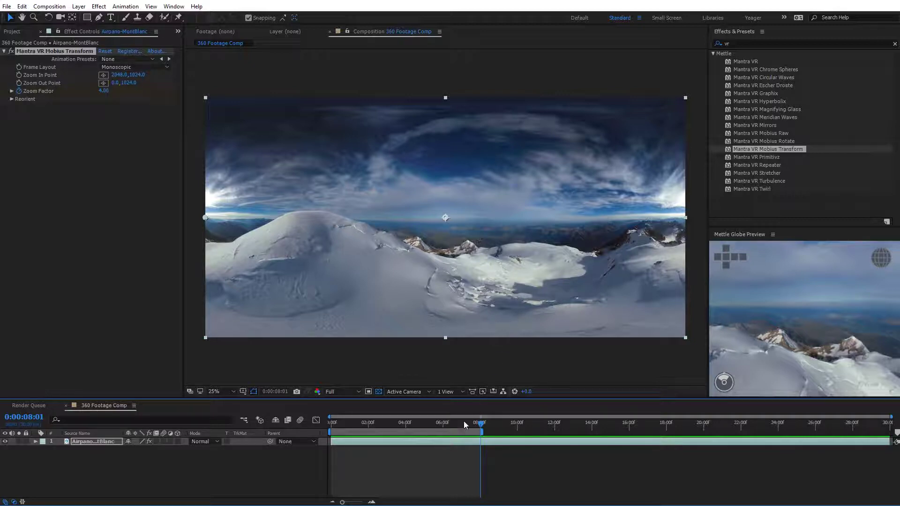
left_click_drag(465, 423, 440, 424)
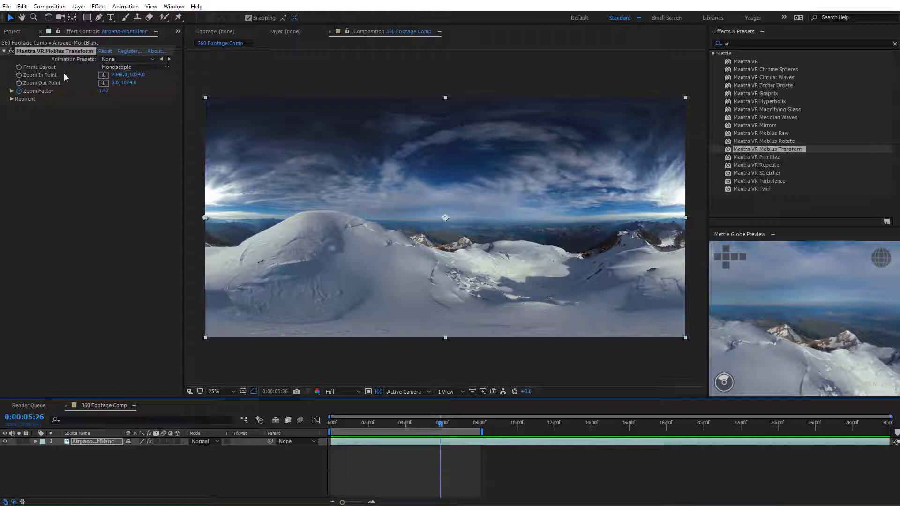
- Expand Reorient and scrub Pan (Y axis) to 0x+327.0° to turn the panorama
left_click(12, 99)
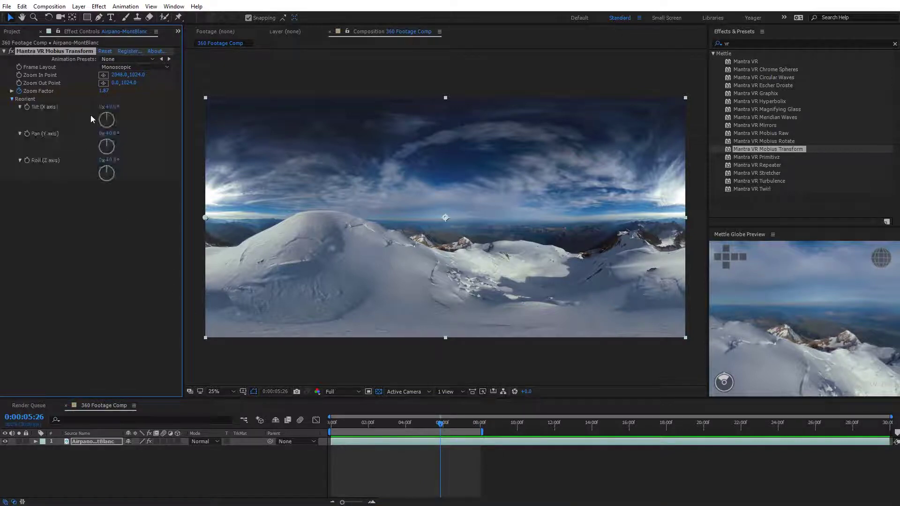
left_click_drag(114, 137, 432, 433)
left_click_drag(116, 136, 139, 137)
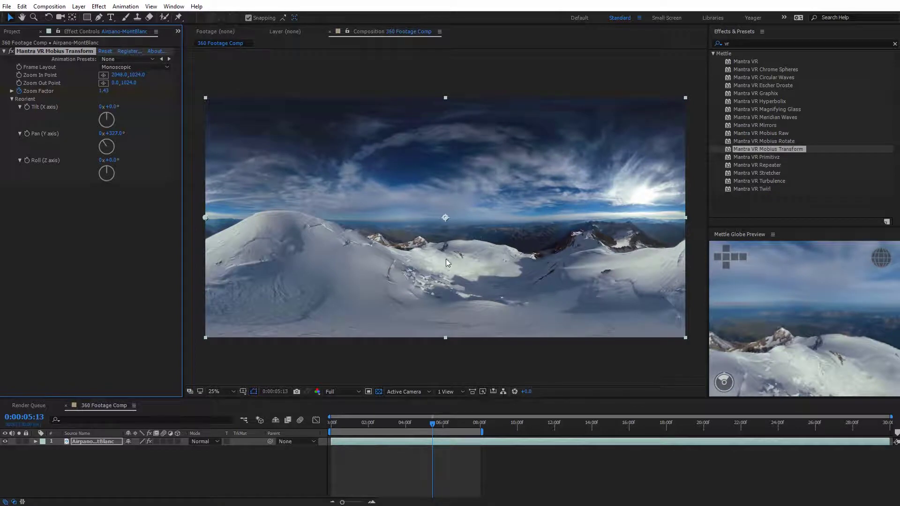
- Drag the zoom point handles, putting the Zoom Out Point at 1412,812 on the horizon, and scrub to check
left_click(105, 76)
left_click(449, 179)
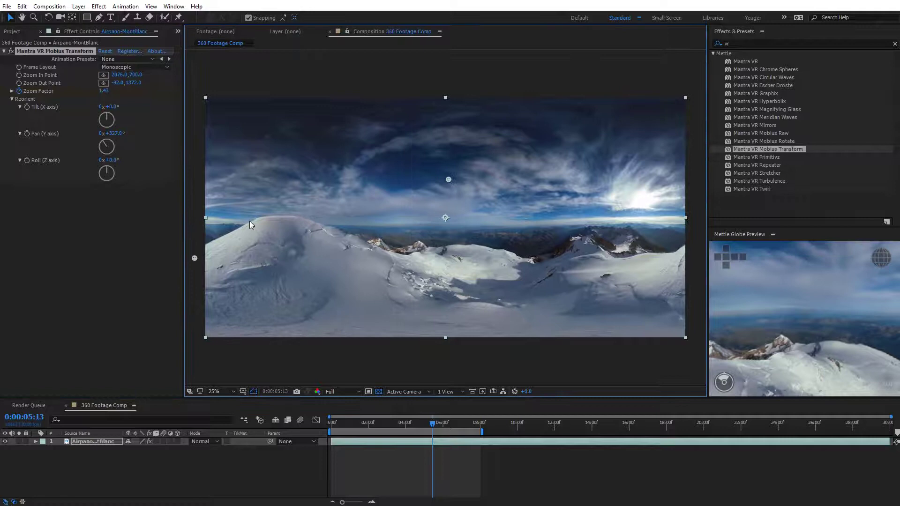
left_click_drag(195, 258, 190, 235)
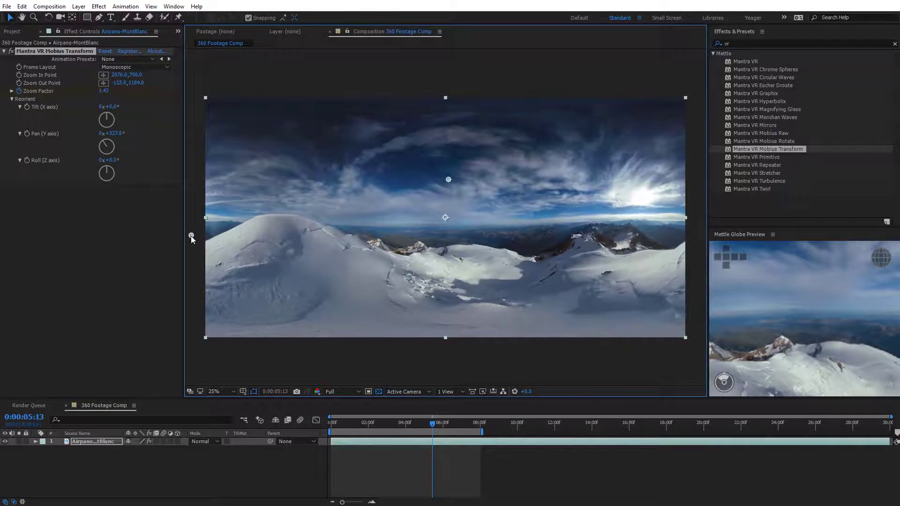
left_click_drag(447, 180, 462, 178)
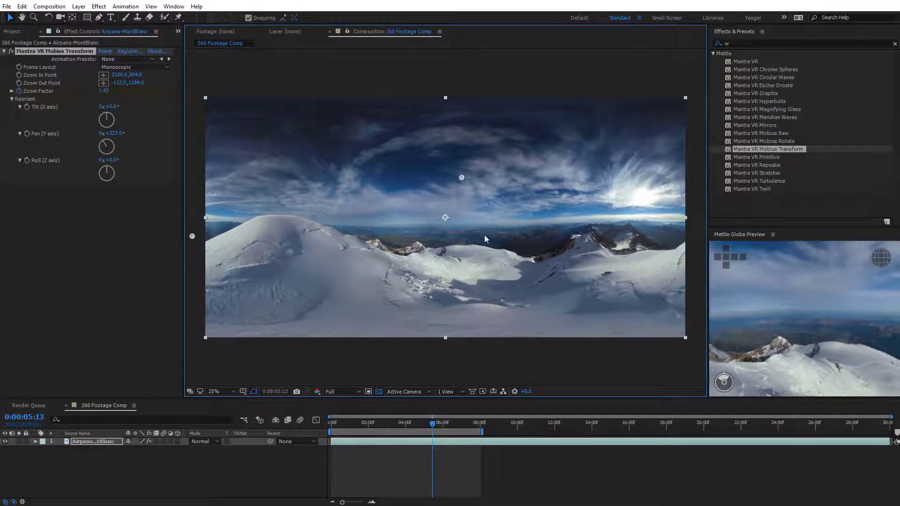
left_click_drag(431, 421, 344, 425)
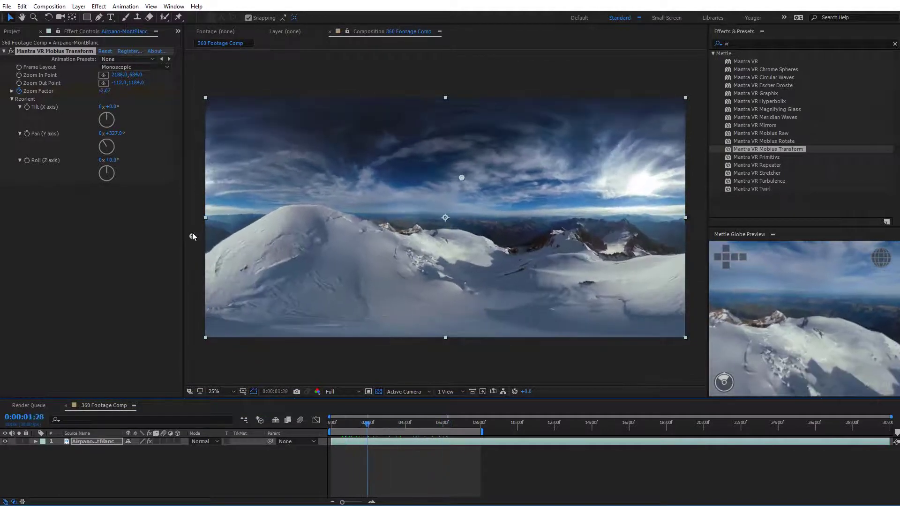
left_click_drag(193, 236, 371, 192)
left_click_drag(368, 423, 332, 424)
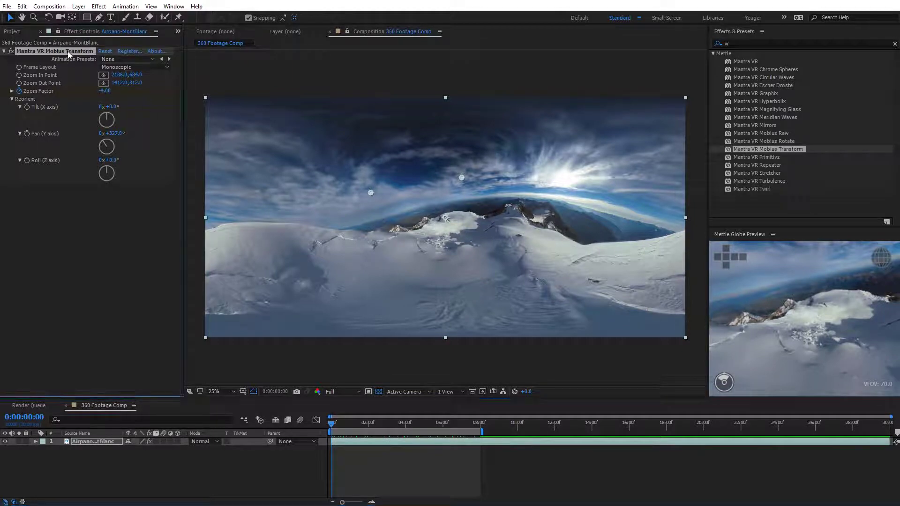
- Replace Mobius Transform with Mantra VR and add its Virtual Dolly (Z) preset
key("Delete")
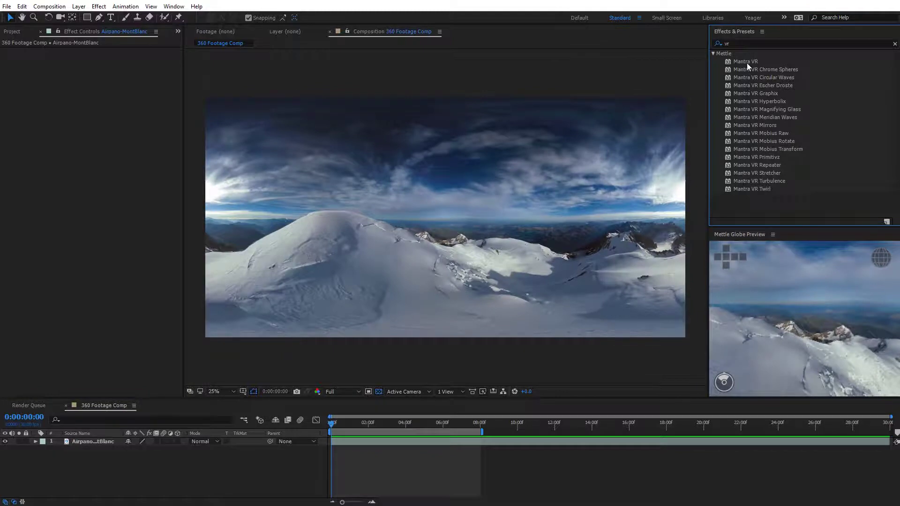
left_click_drag(747, 63, 548, 185)
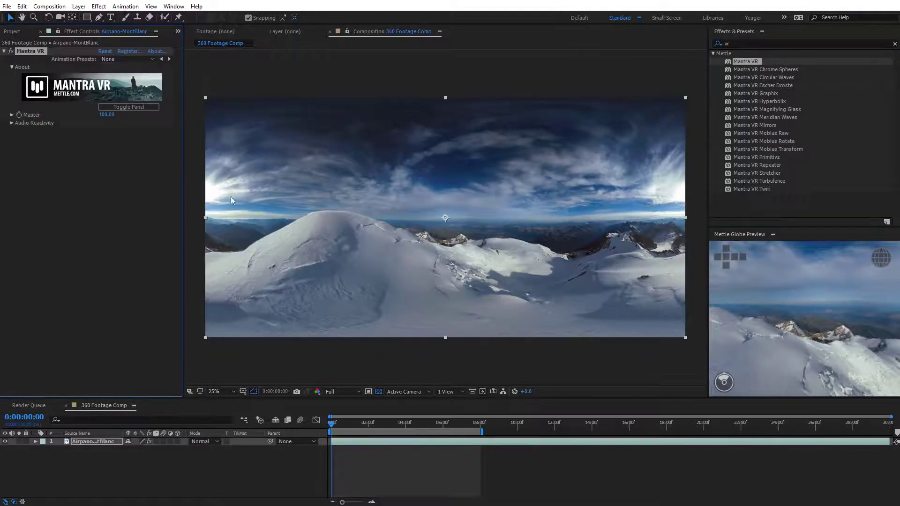
left_click(138, 106)
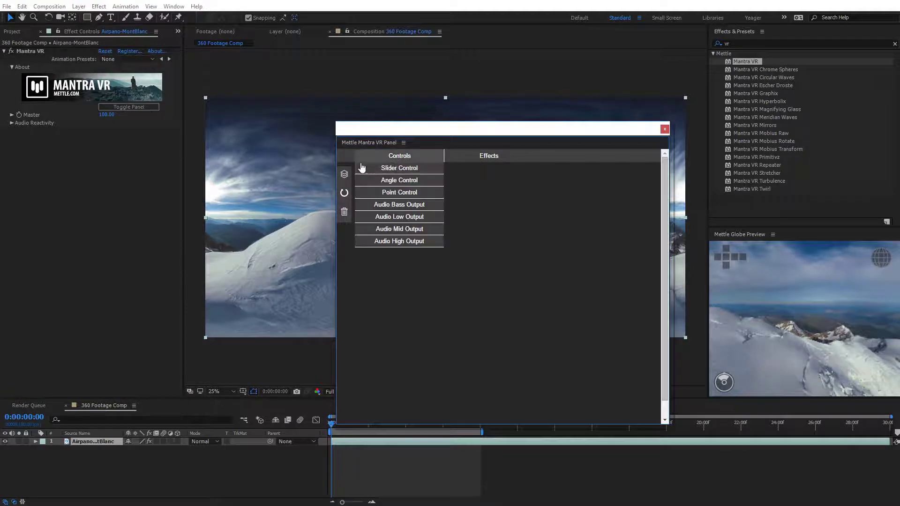
left_click(344, 174)
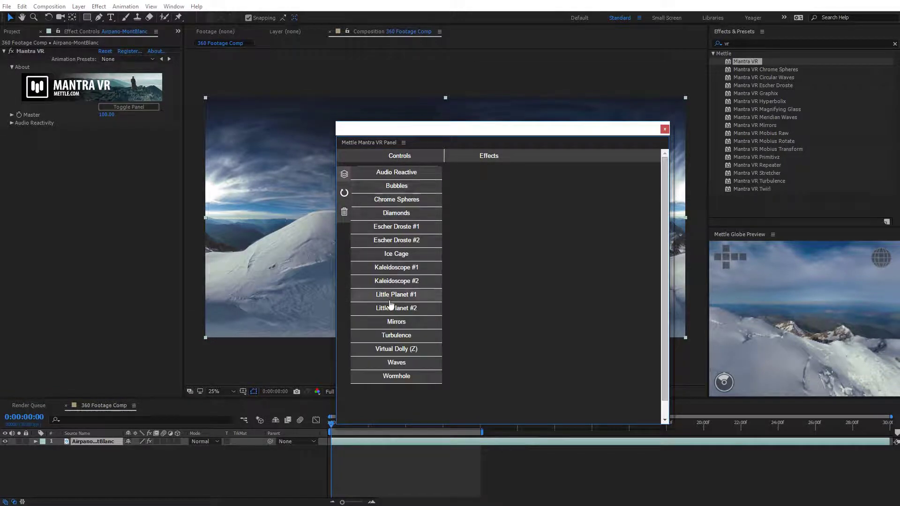
left_click(396, 350)
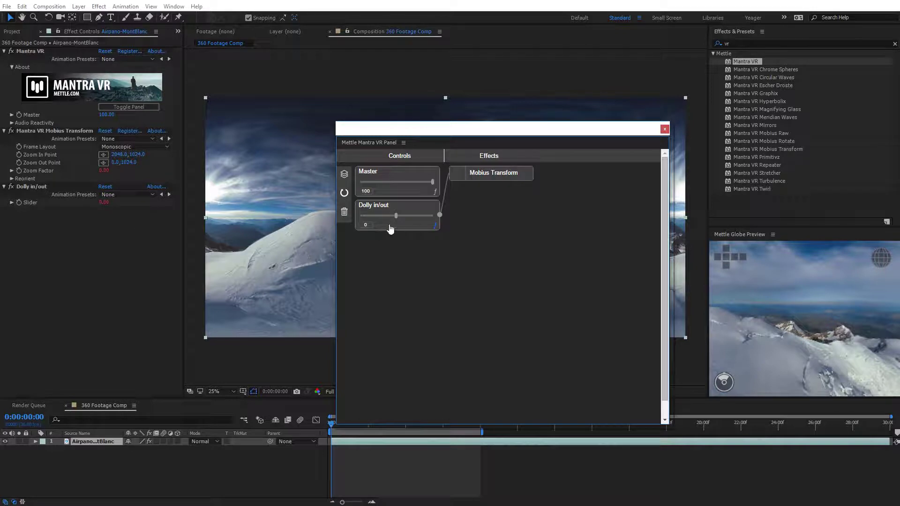
- Test the dolly, close the Mantra VR panel, and set Dolly in/out to -4.00
left_click_drag(395, 216, 400, 215)
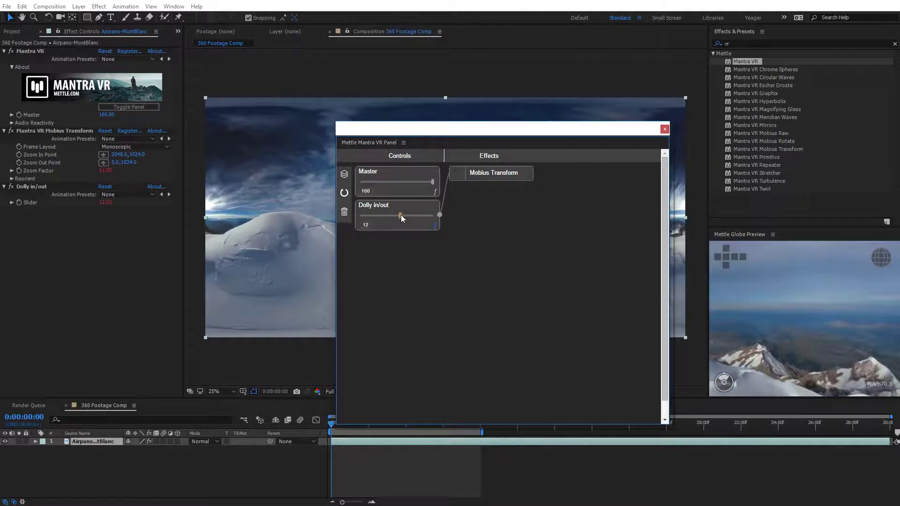
left_click_drag(420, 134, 352, 109)
left_click(276, 148)
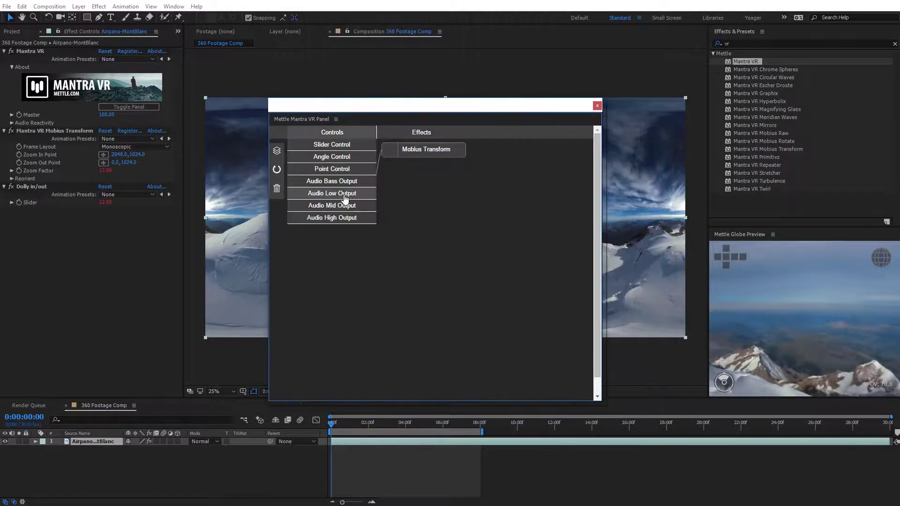
left_click(596, 104)
mouse_move(101, 203)
left_mouse_down()
mouse_move(93, 203)
mouse_move(116, 203)
left_mouse_up()
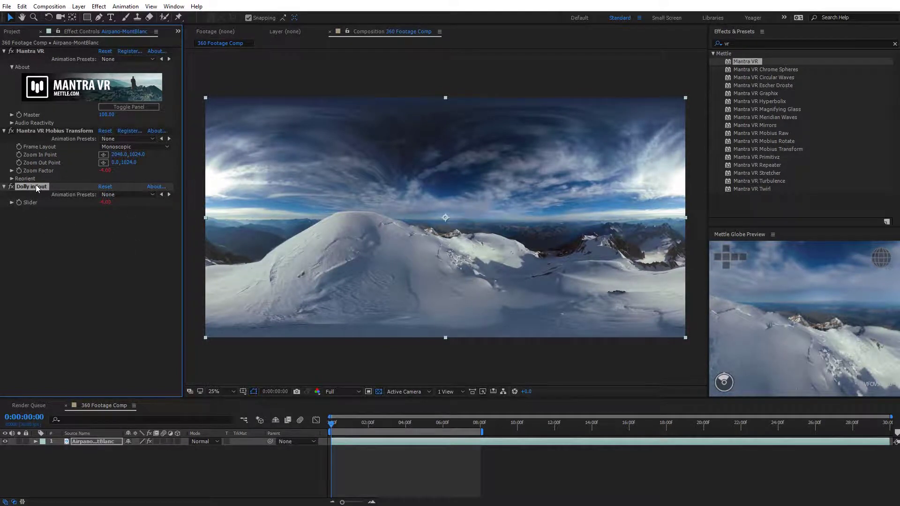
- Delete the Dolly in/out, Mobius Transform and Mantra VR effects from the layer
key("Delete")
left_click(38, 131)
key("Delete")
left_click(33, 52)
key("Delete")
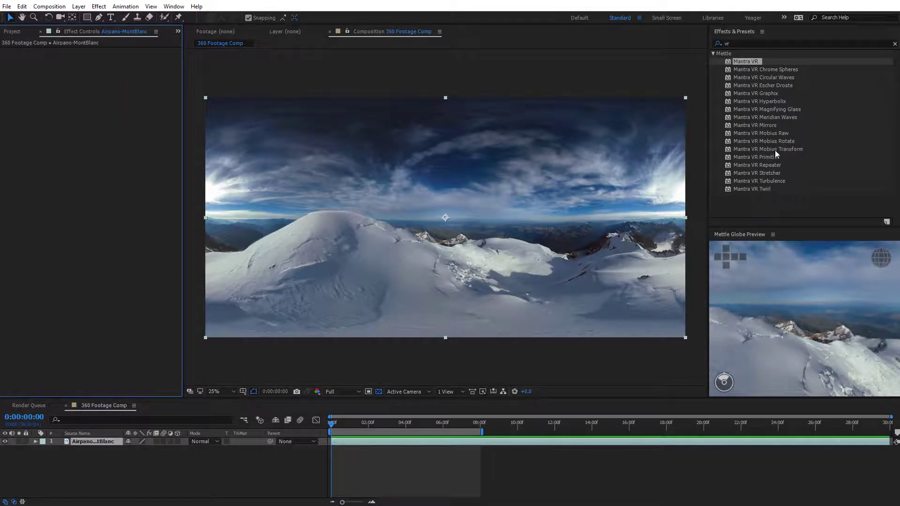
- Apply a fresh Mantra VR Mobius Transform and scrub its Zoom Factor up to 6.00
left_click_drag(774, 149, 523, 200)
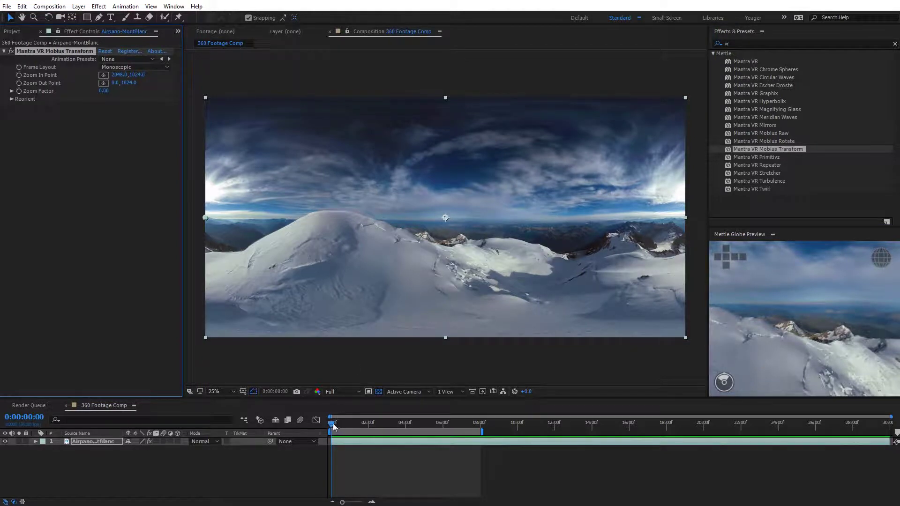
mouse_move(332, 423)
left_mouse_down()
mouse_move(415, 434)
mouse_move(352, 433)
mouse_move(341, 422)
left_mouse_up()
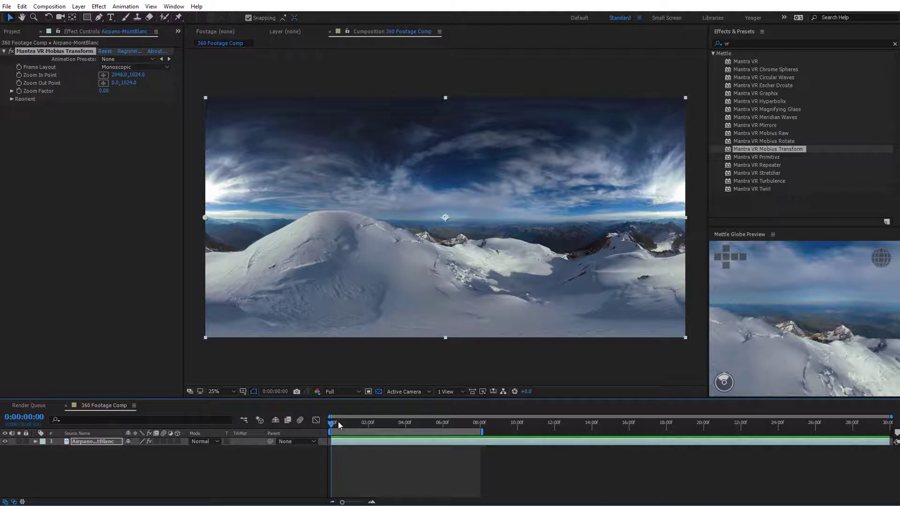
mouse_move(331, 423)
left_mouse_down()
mouse_move(341, 428)
mouse_move(331, 424)
left_mouse_up()
mouse_move(104, 96)
left_mouse_down()
mouse_move(134, 95)
mouse_move(110, 92)
left_mouse_up()
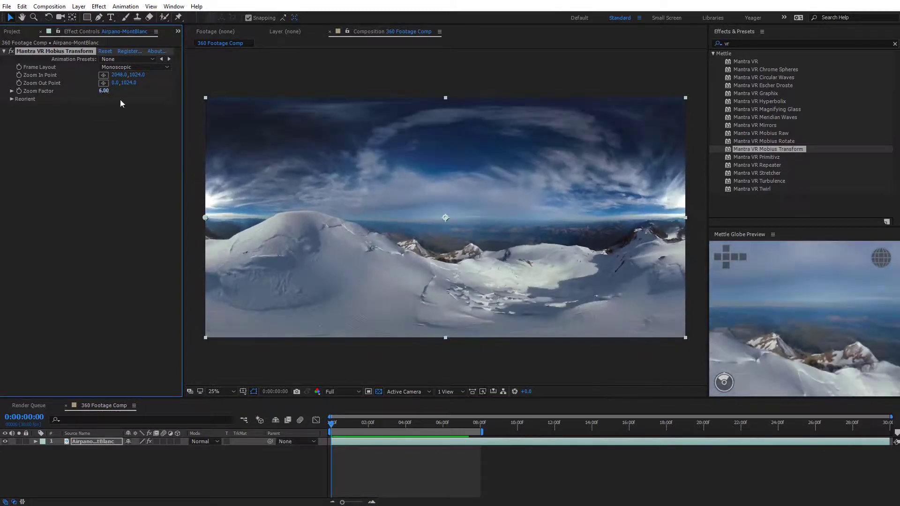
- Reset Zoom Factor to 0 and set the Zoom In Point's vertical value to 0
left_click(109, 92)
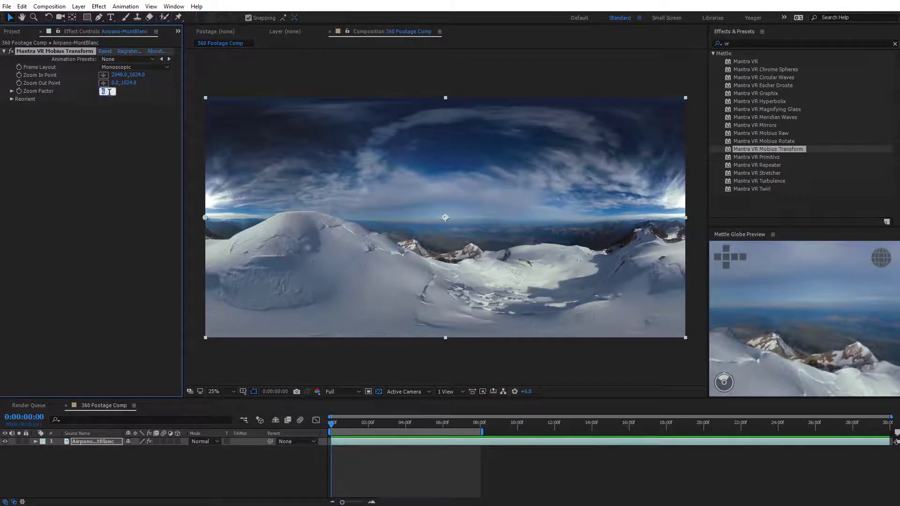
type("0")
key("Return")
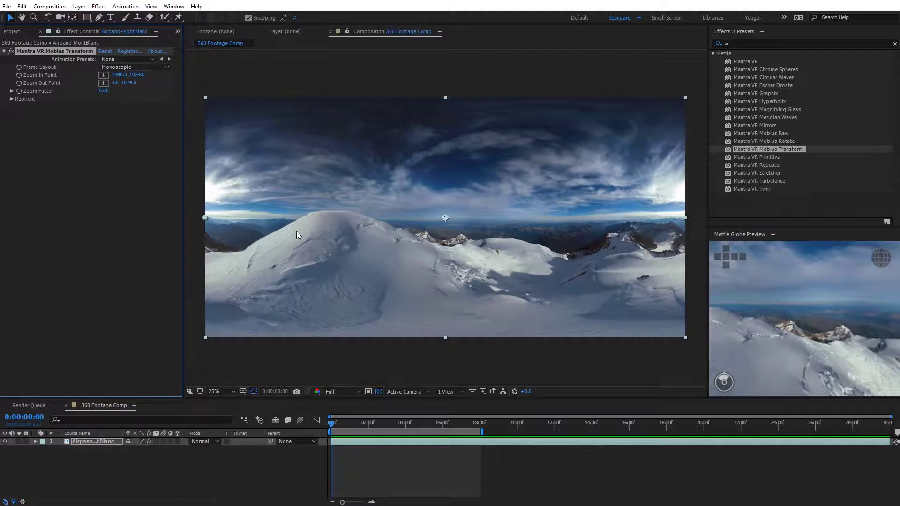
left_click(130, 75)
type("0")
key("Return")
- Set the Zoom Out Point to 2048,2048 and scrub the Zoom Factor to 2.00
left_click(114, 83)
type("2048")
key("Return")
left_click(138, 83)
type("2048")
key("Return")
left_click(116, 76)
left_click_drag(101, 95, 102, 92)
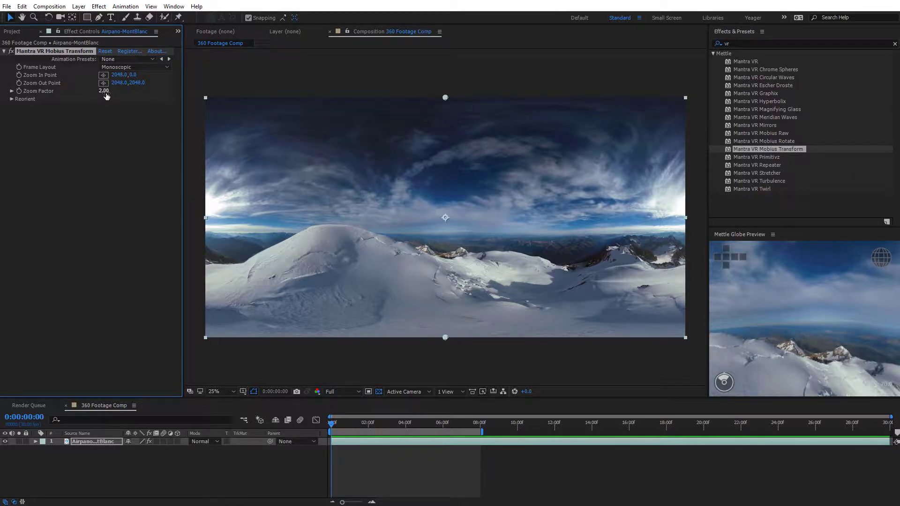
- Set Zoom Factor to -2.00 and add its starting keyframe
left_click(105, 91)
key("BackSpace")
key("Return")
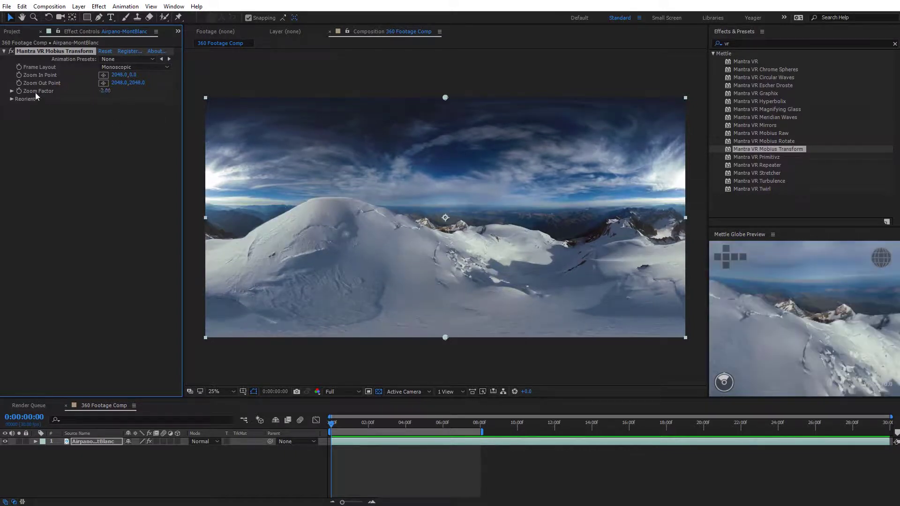
left_click(19, 91)
- Add an ending Zoom Factor keyframe of 2.00 at 0:00:07:29
left_click_drag(414, 428, 479, 430)
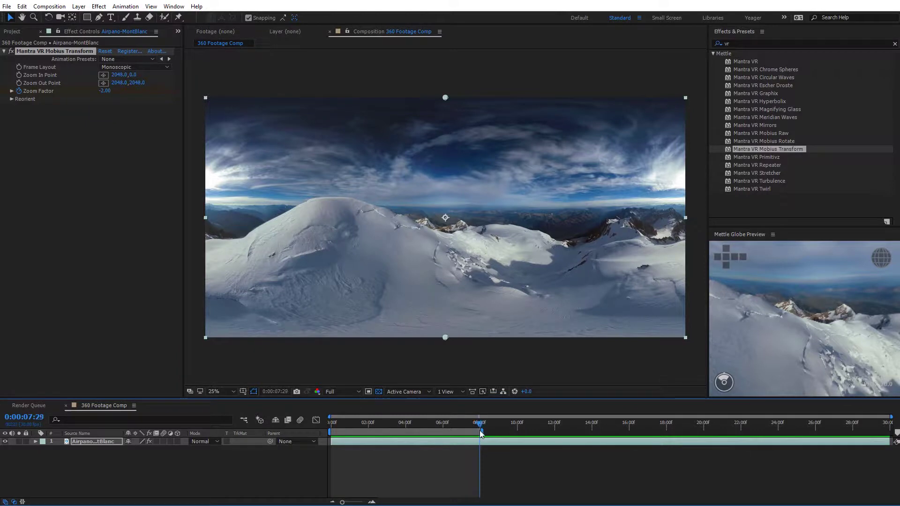
left_click(105, 91)
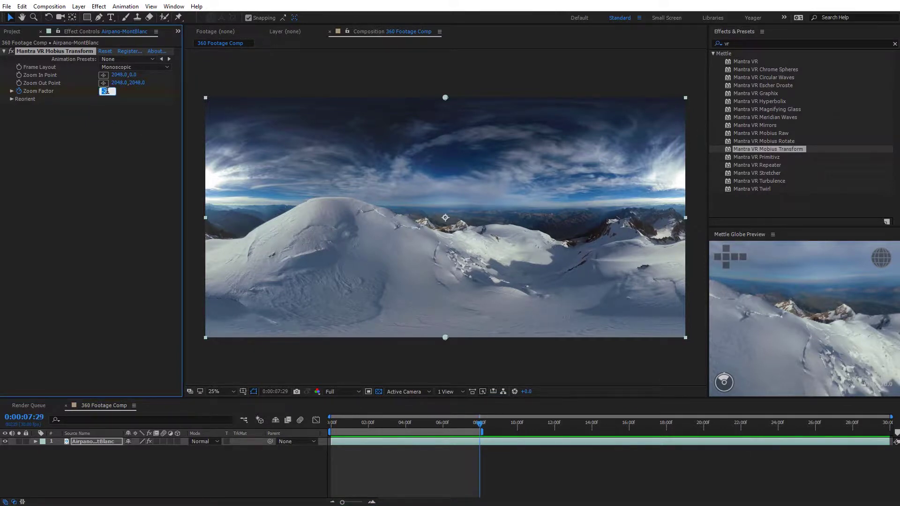
type("2")
key("Return")
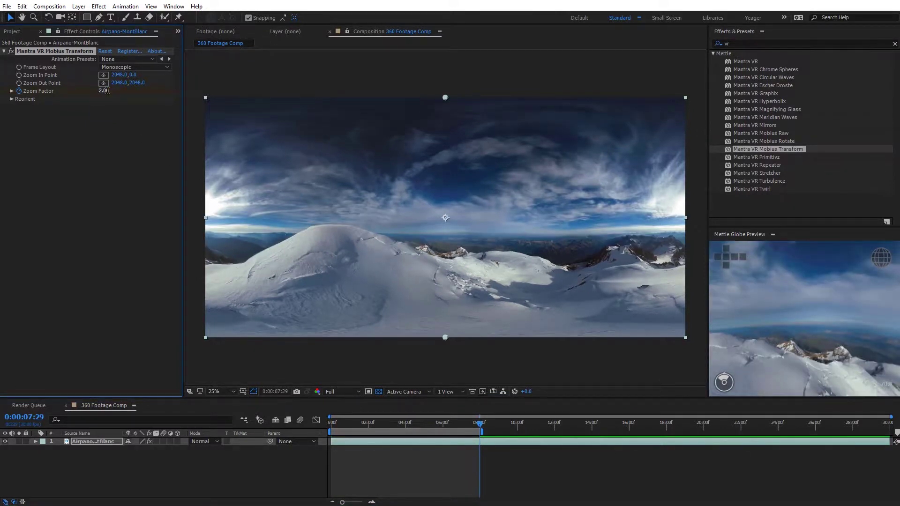
- Preview the crane move in the globe view, stopping at 0:00:05:26
key("space")
left_click(830, 353)
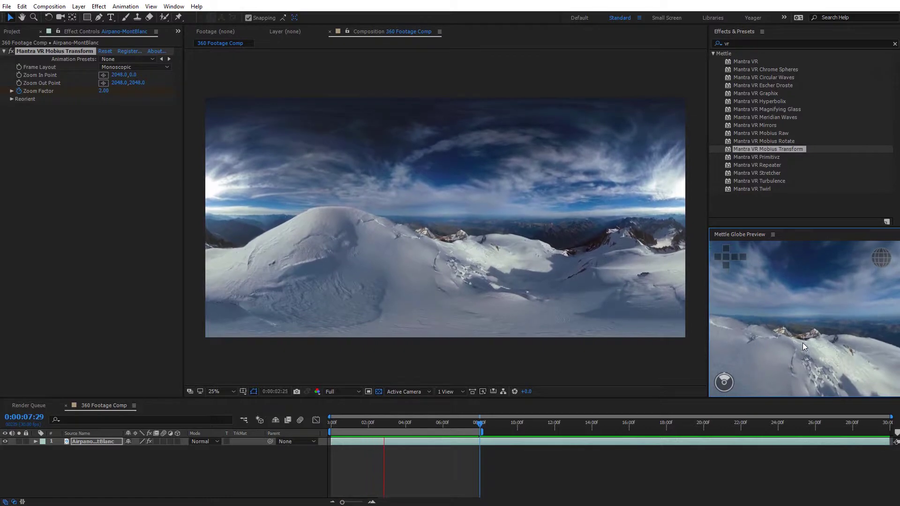
left_click(440, 421)
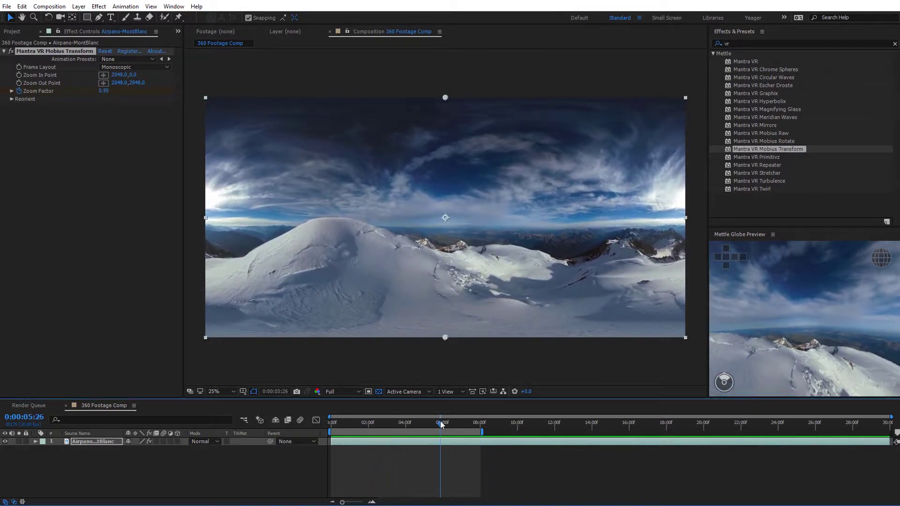